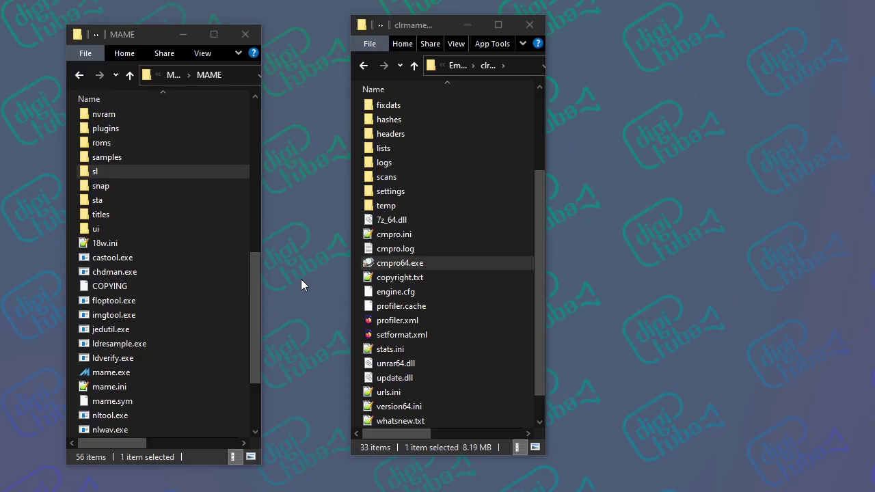
Browse roms\calchase to check calchase.chd (33.8 MB), then return to the roms folder.
scroll(218, 239, "up", 4)
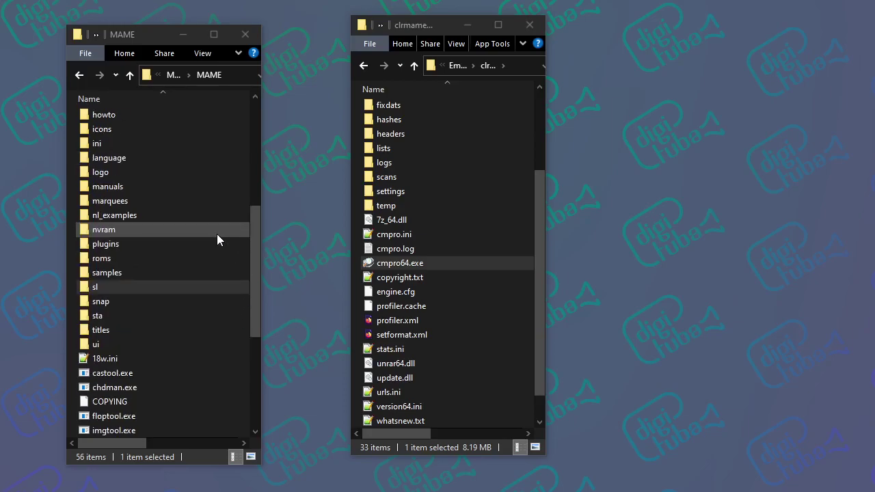
double_click(106, 306)
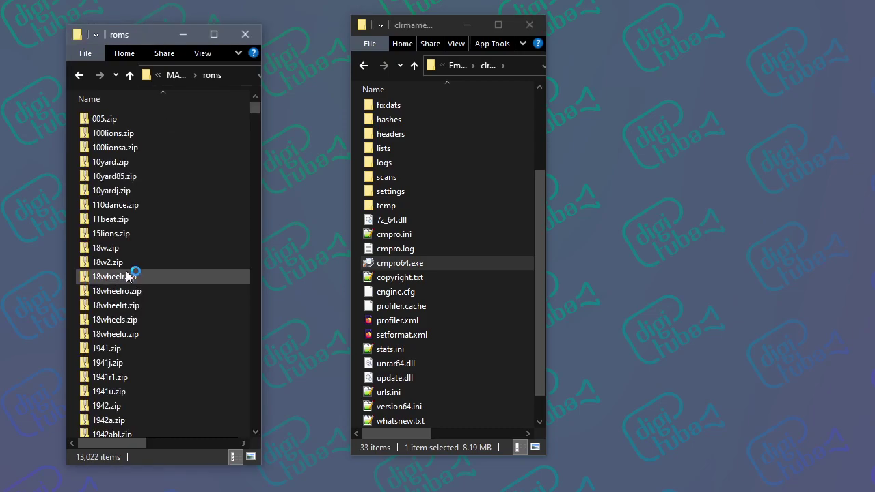
scroll(151, 245, "down", 6)
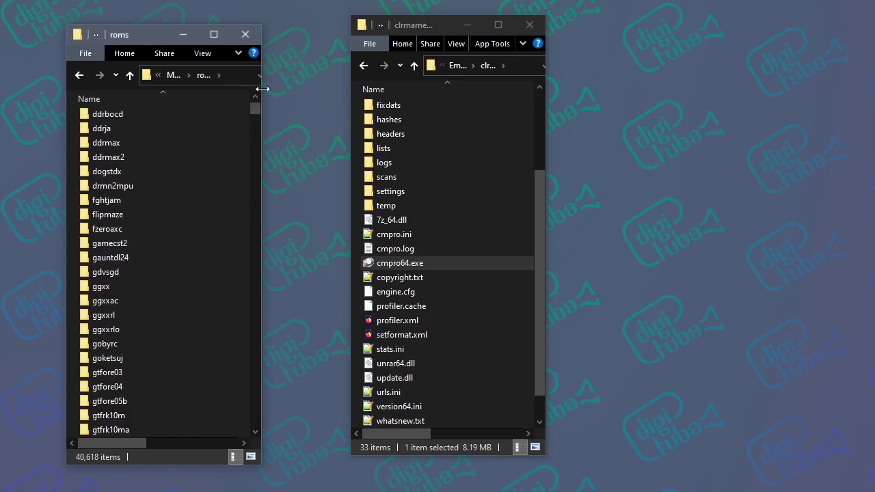
left_click_drag(255, 110, 259, 91)
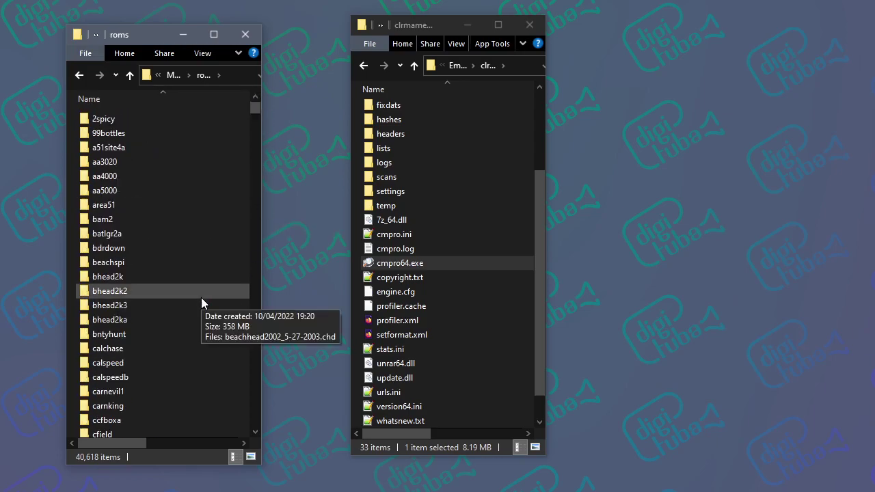
double_click(93, 352)
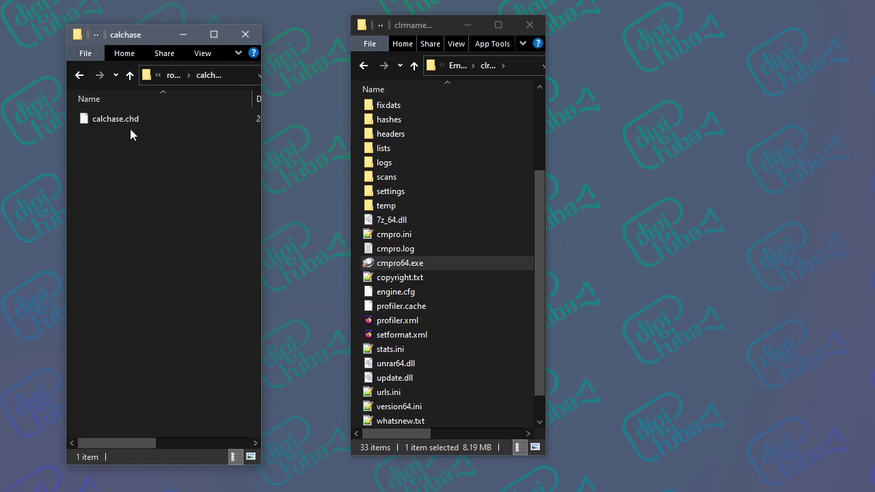
mouse_move(119, 124)
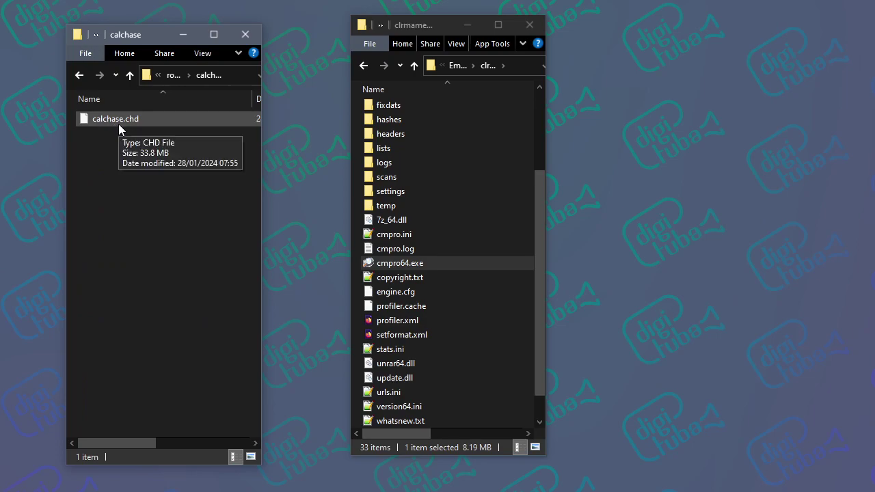
left_click(171, 75)
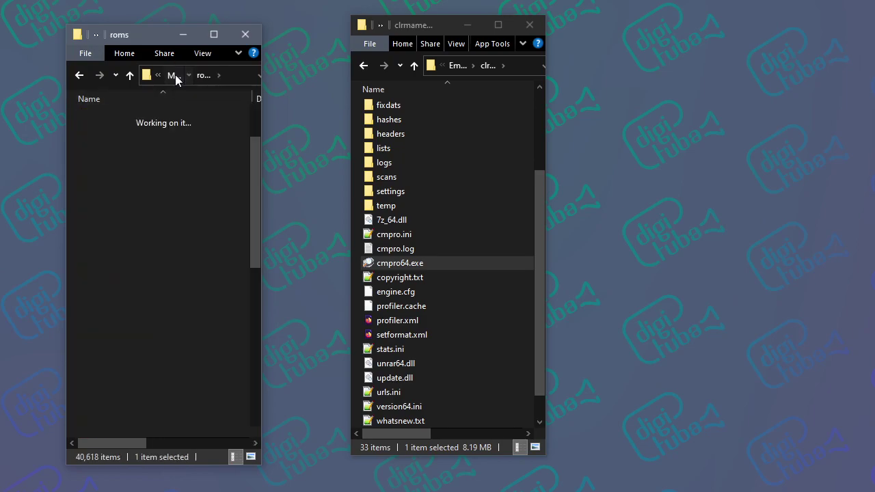
Return the left window to the main MAME folder, beside the clrmamepro folder window.
left_click(174, 76)
scroll(188, 290, "down", 6)
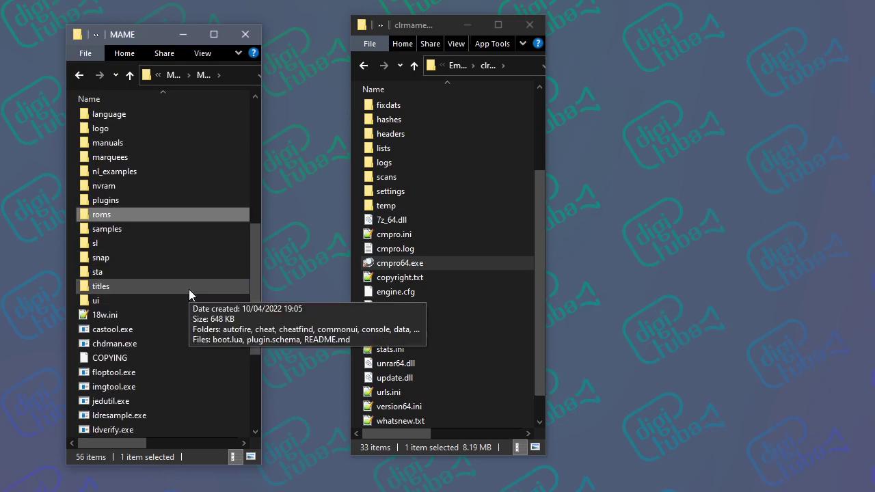
left_click(121, 244)
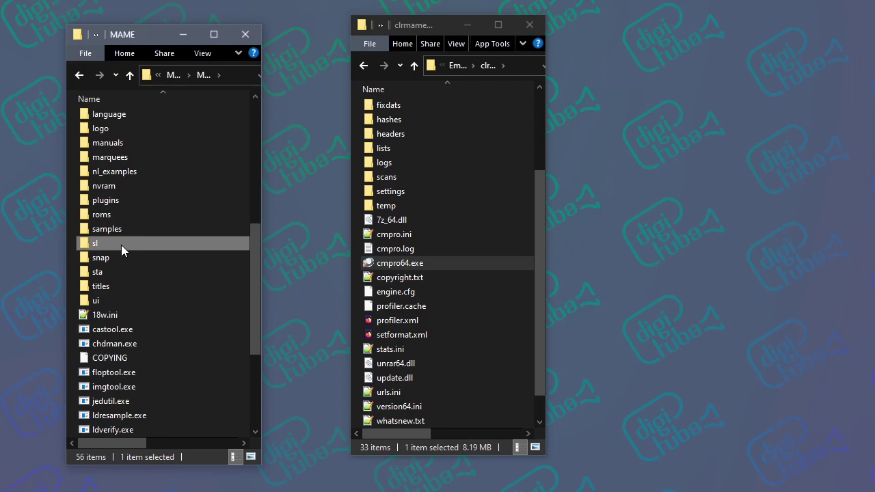
left_click(116, 217)
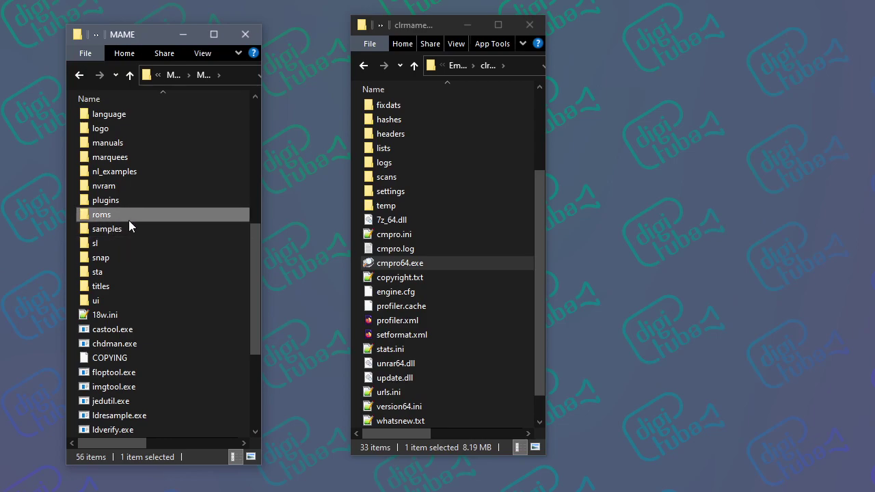
mouse_move(129, 220)
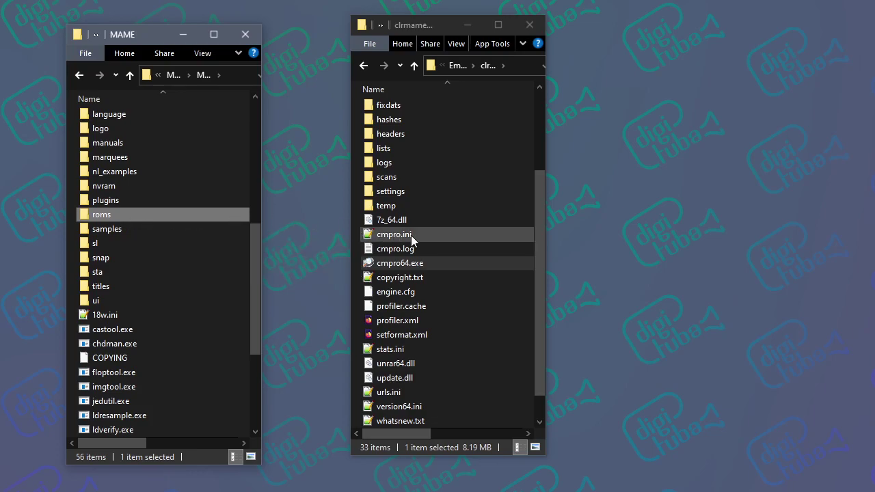
left_click(447, 265)
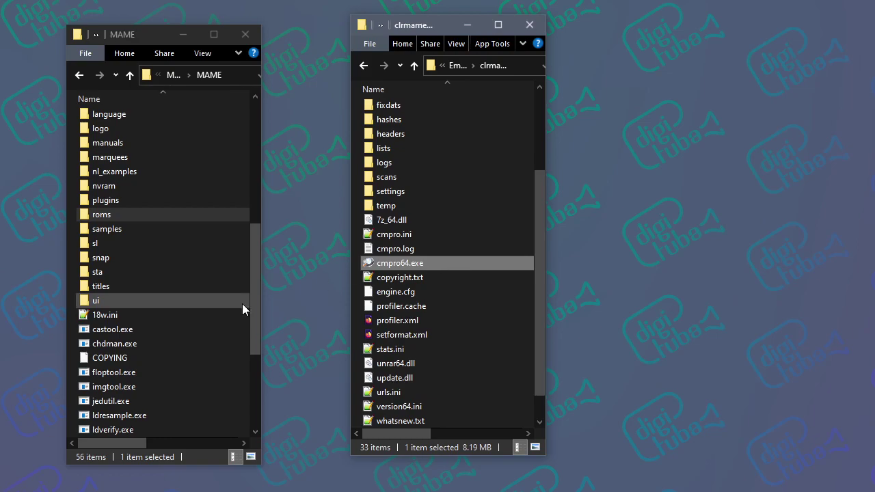
left_click(105, 245)
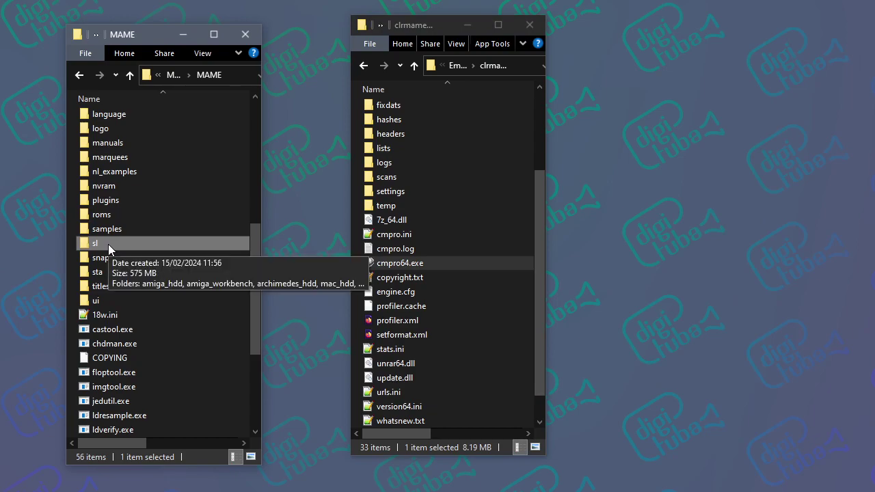
double_click(104, 244)
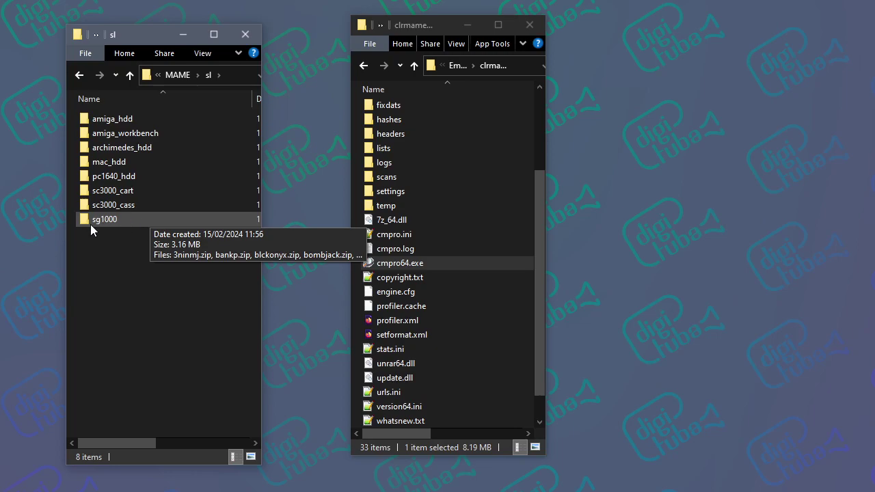
double_click(111, 217)
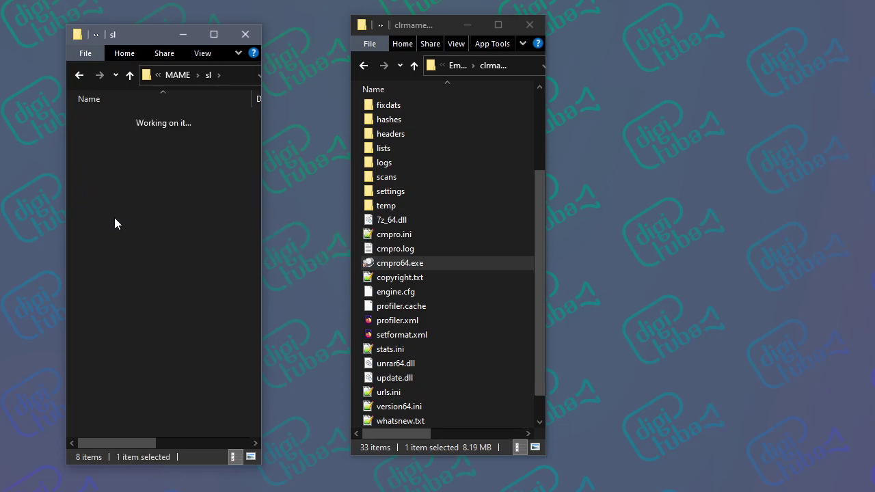
scroll(158, 264, "down", 5)
scroll(157, 264, "up", 5)
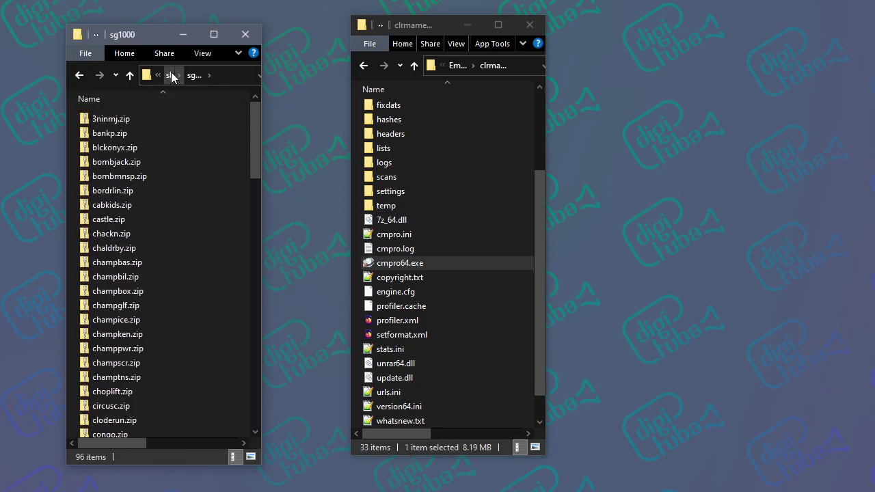
left_click(169, 75)
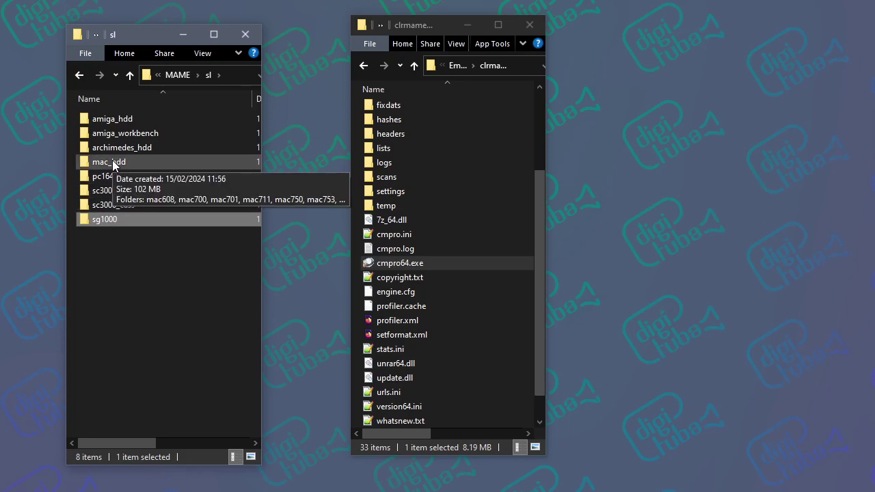
left_click(153, 161)
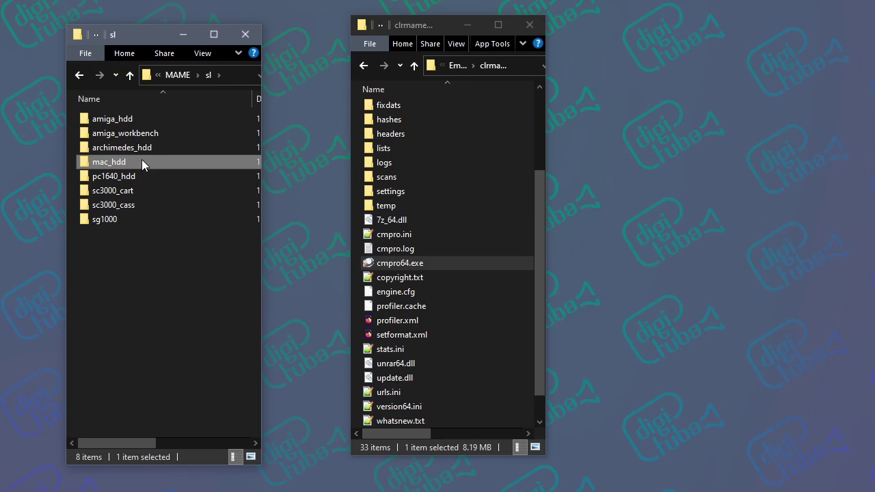
double_click(140, 161)
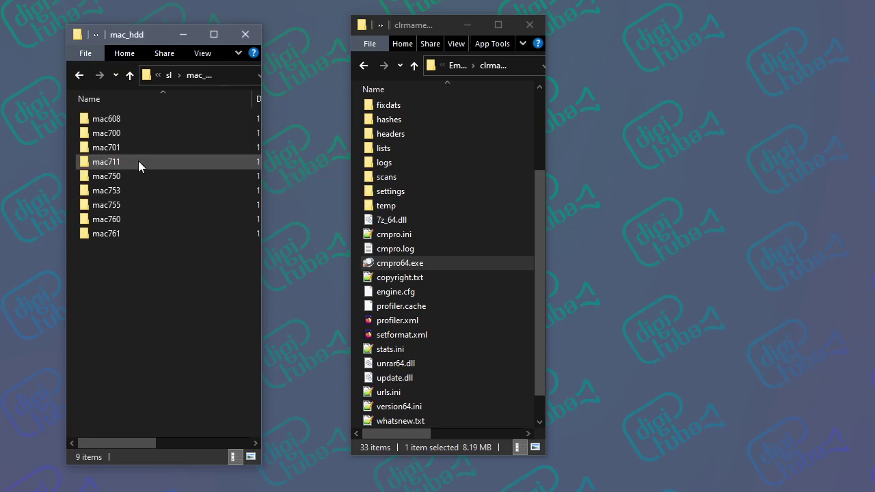
mouse_move(125, 189)
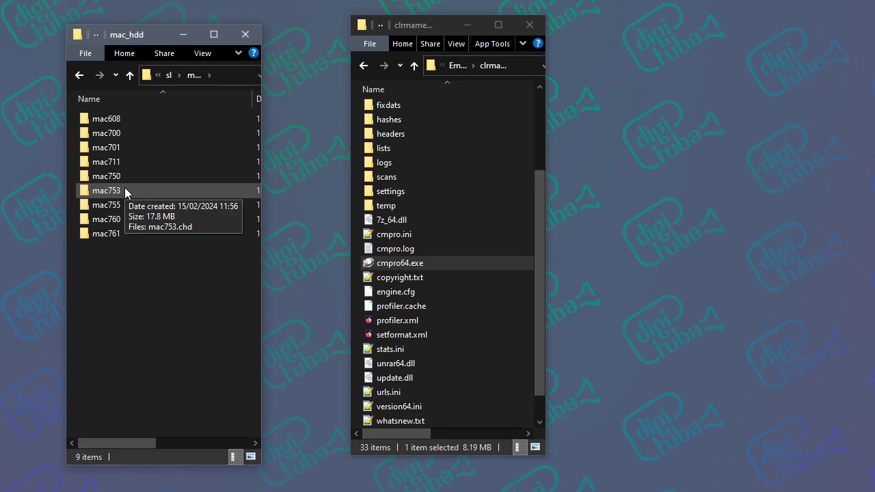
double_click(125, 191)
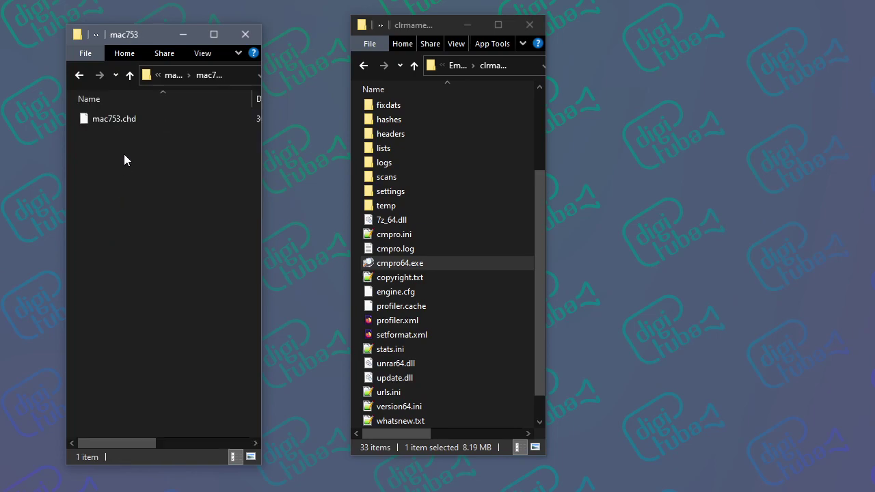
left_click(175, 76)
scroll(157, 285, "right", 2)
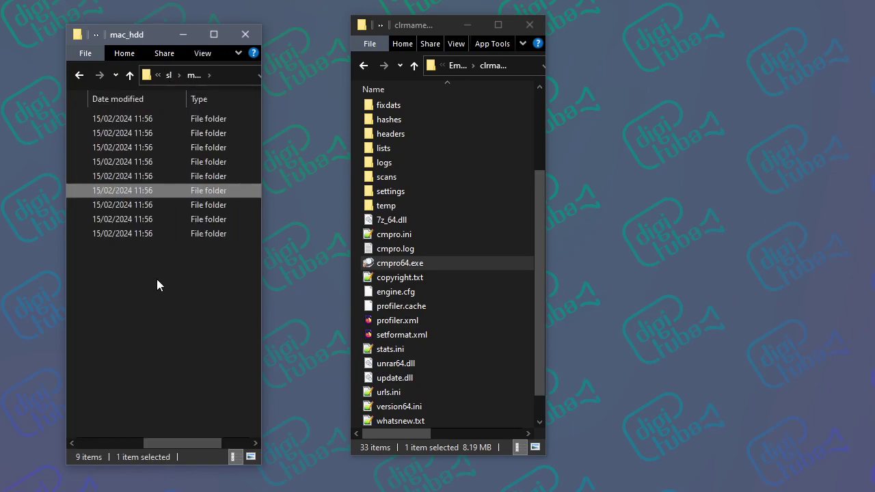
left_click(170, 75)
left_click(177, 76)
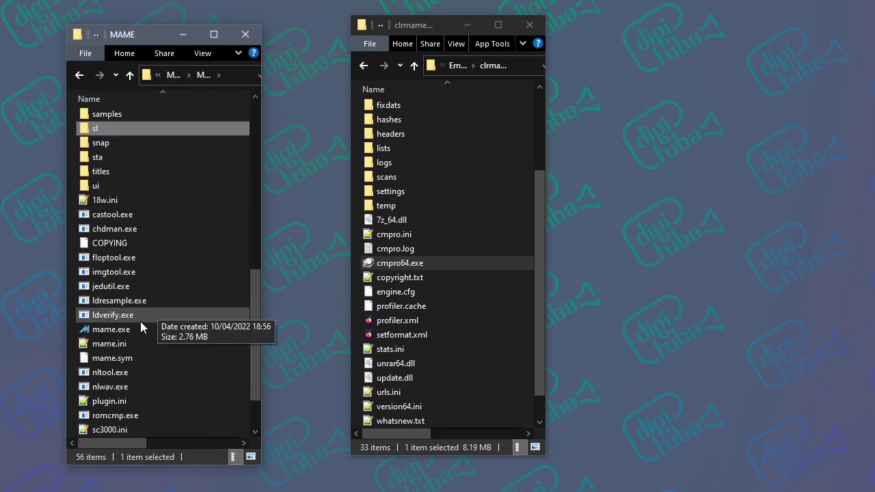
Launch MAME and boot the Macintosh Quadra 800 from System Software 7.5.5 (mac_hdd:mac755).
left_click(135, 328)
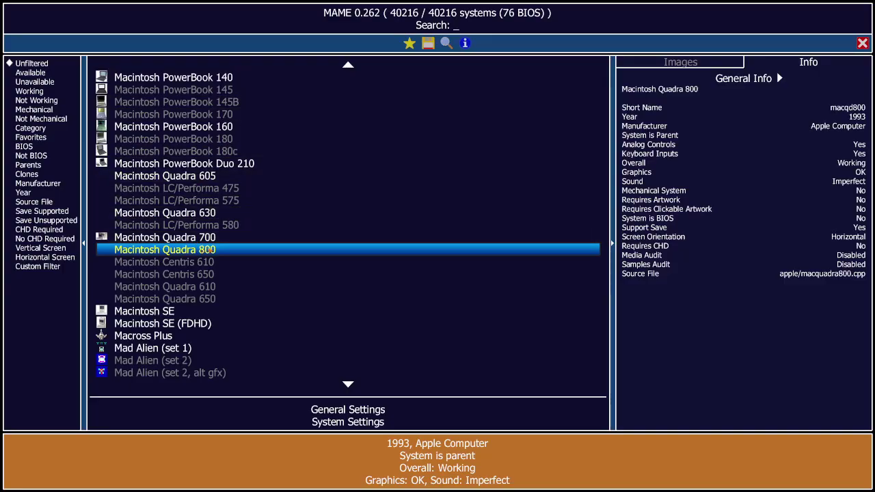
double_click(278, 249)
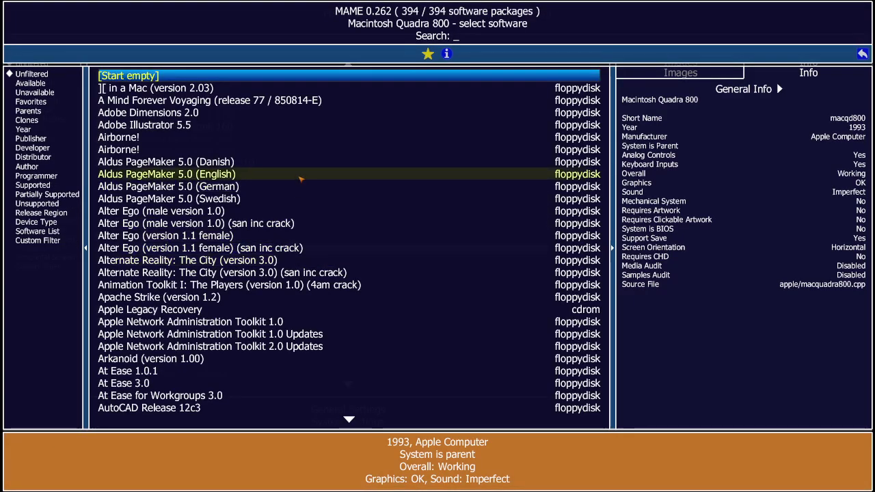
type("system")
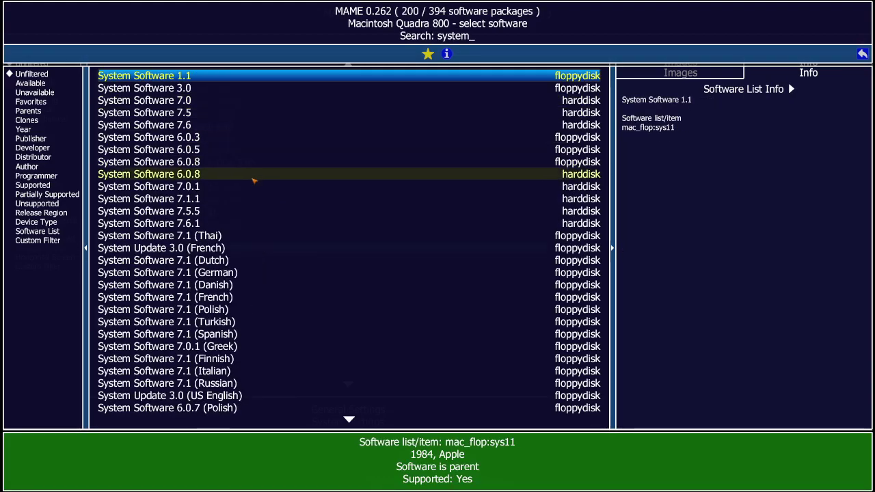
left_click(204, 212)
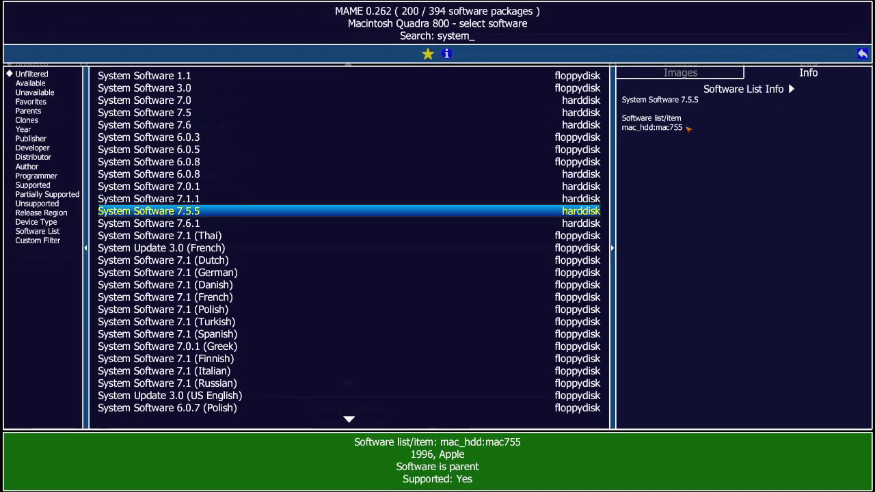
key("Escape")
key("Return")
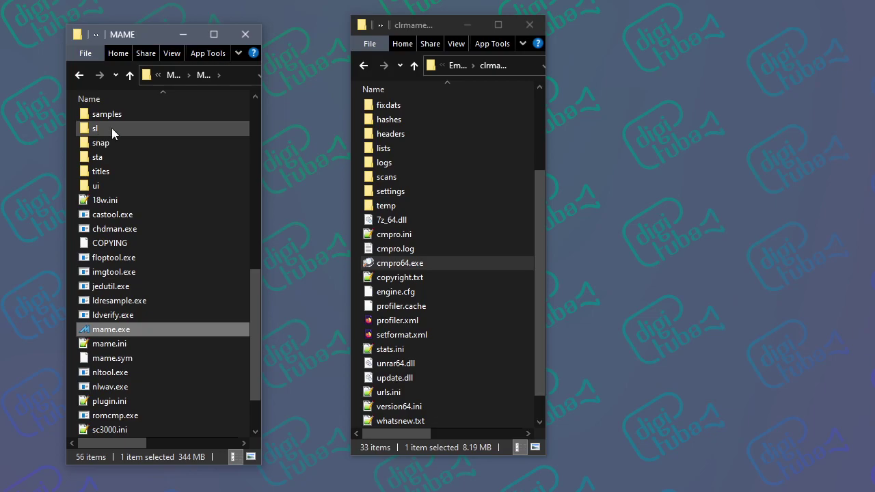
Open sl\mac_hdd\mac755 and check the mac755.chd hard-disk image (22.2 MB).
double_click(111, 128)
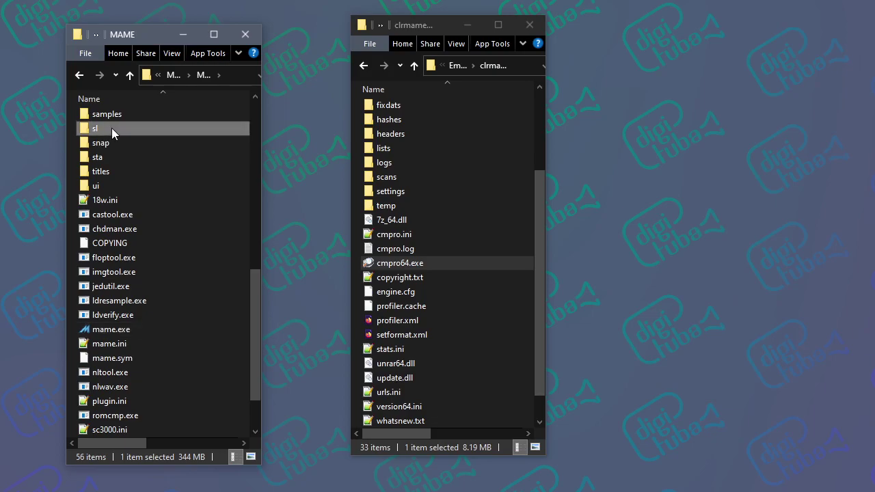
double_click(116, 161)
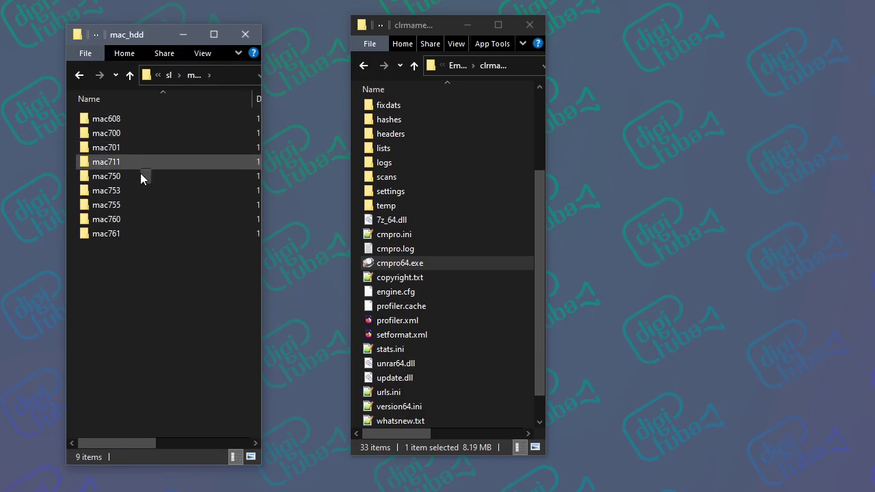
double_click(119, 205)
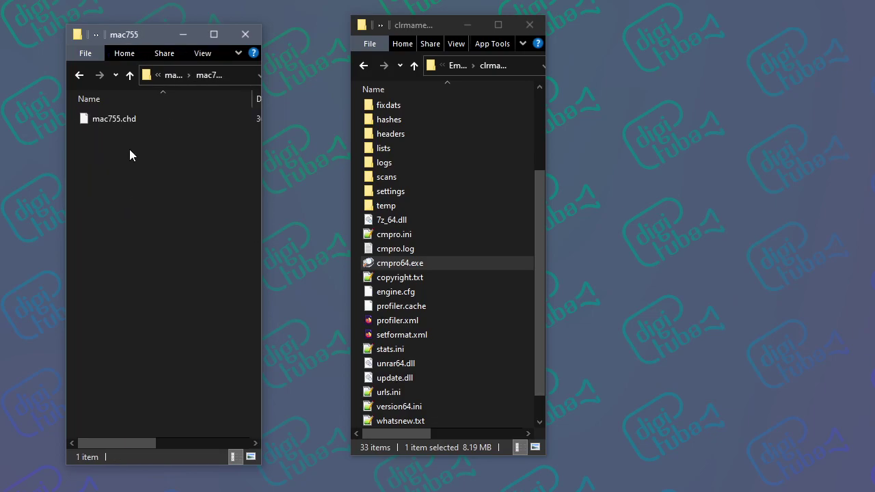
left_click(120, 120)
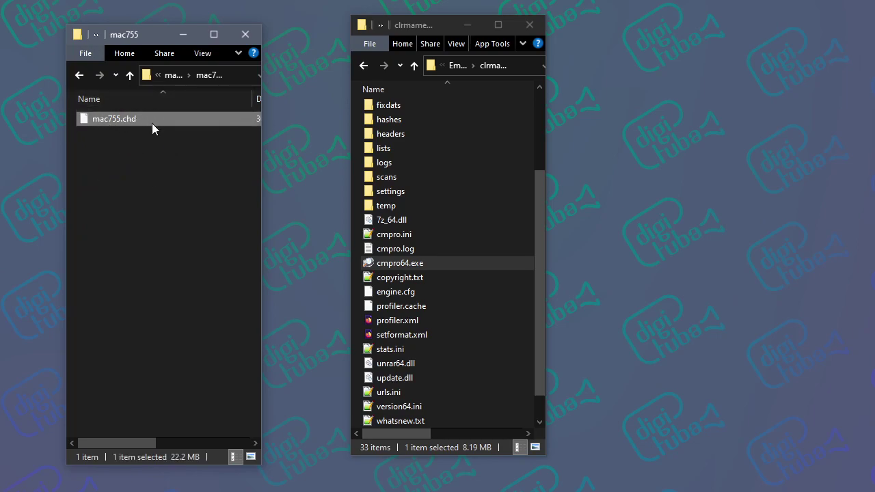
Go back up through mac_hdd and sl to the main MAME folder.
left_click(171, 76)
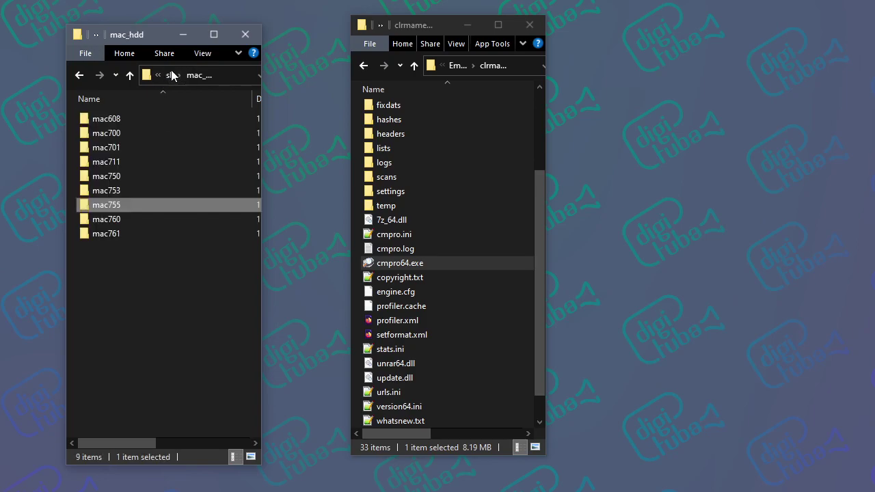
left_click(169, 75)
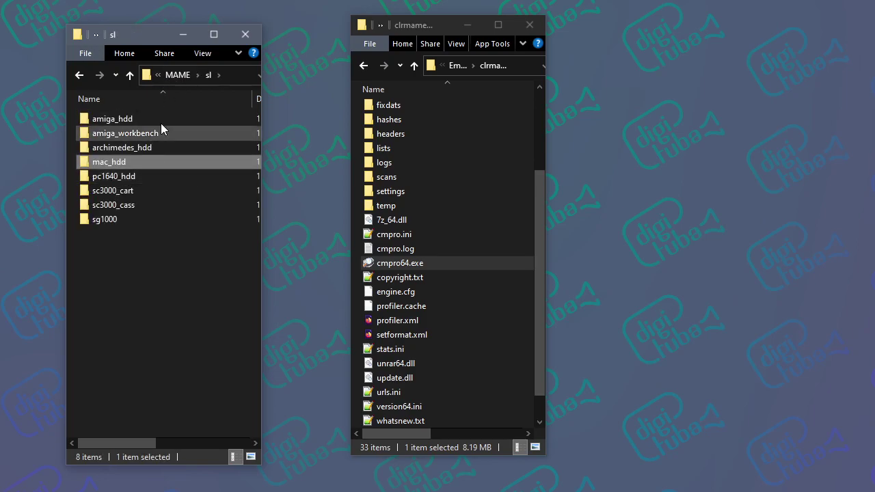
left_click(166, 77)
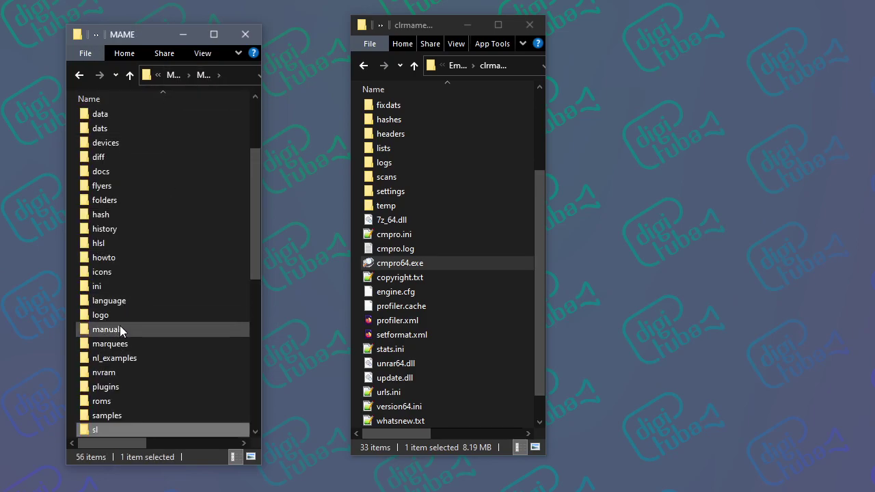
scroll(122, 416, "down", 2)
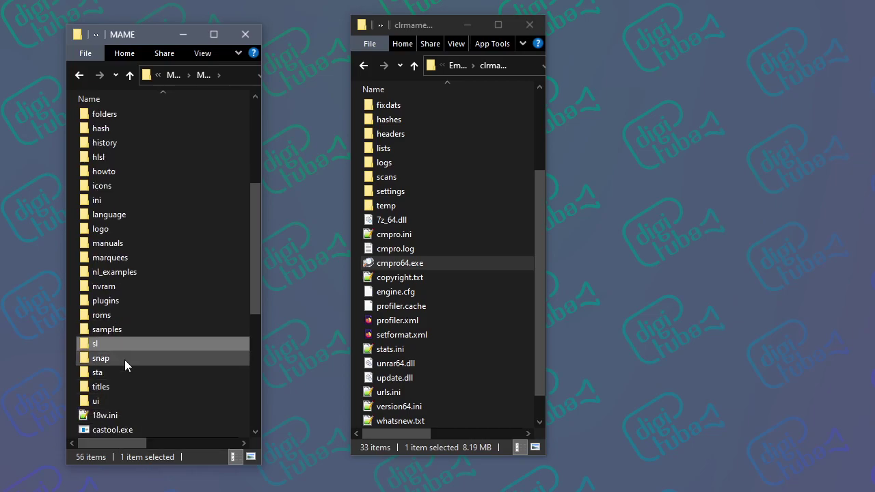
Launch clrmamepro and add MAME's hash\a2600.xml to the Profiler as a new dat.
double_click(404, 264)
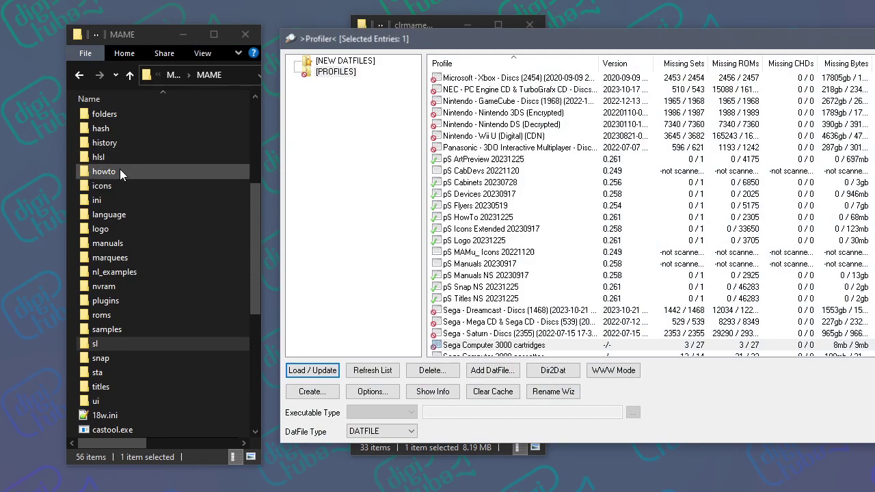
double_click(104, 128)
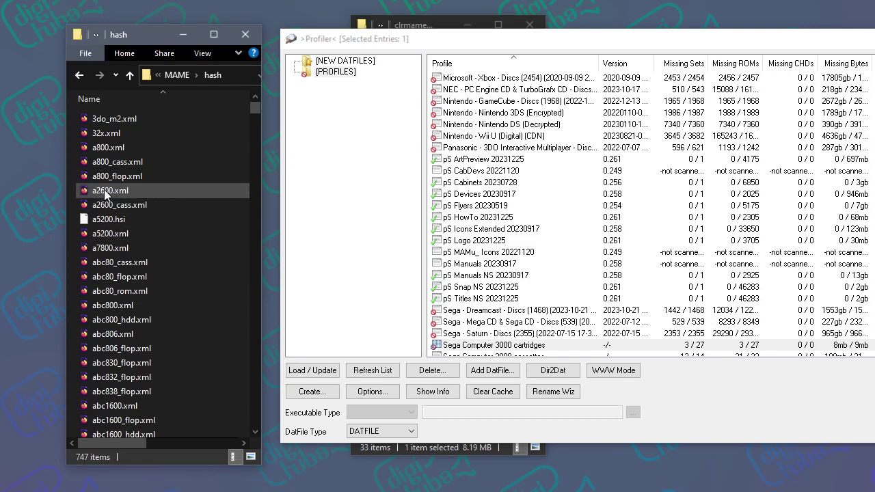
left_click_drag(104, 195, 347, 151)
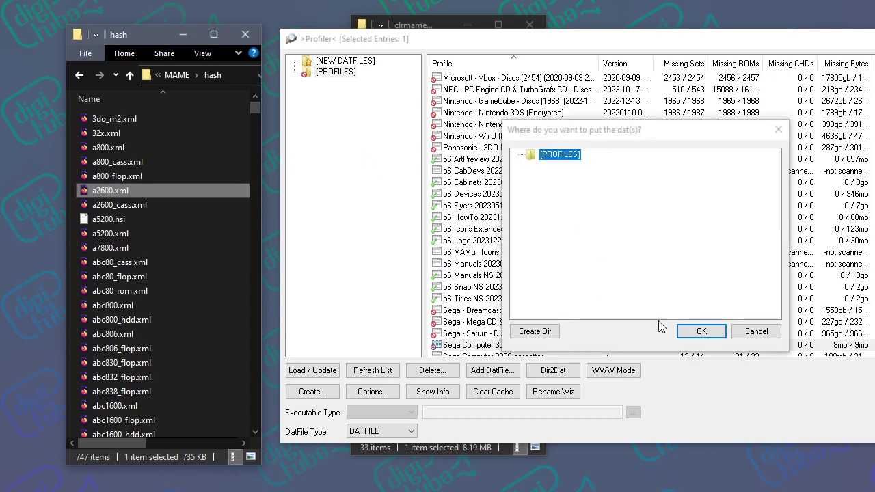
left_click(698, 331)
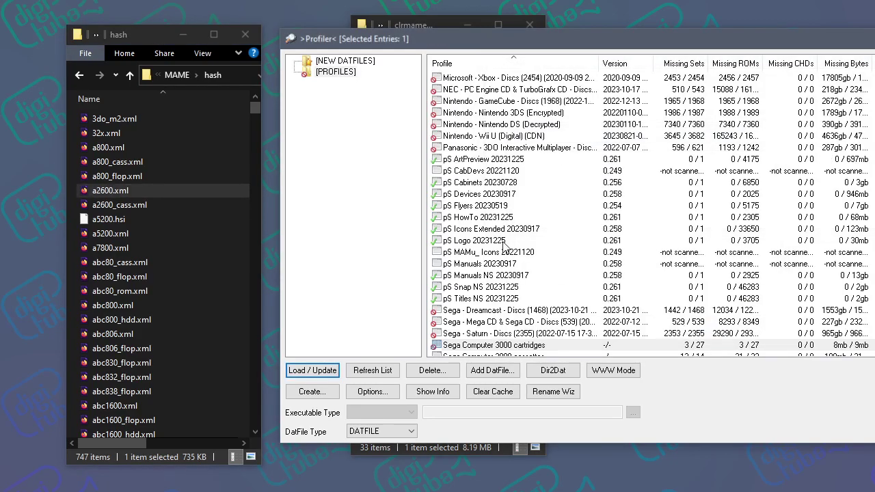
Load the Atari 2600 cartridges profile from NEW DATFILES with default settings and open its Settings.
left_click(339, 62)
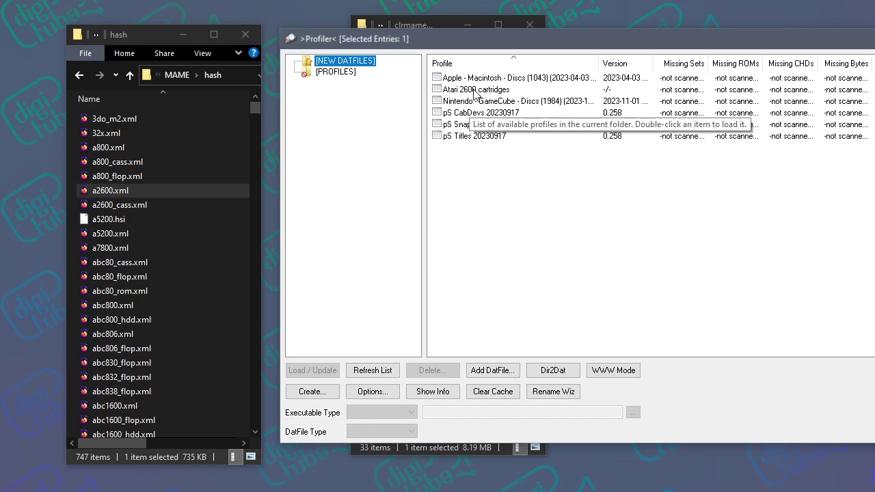
double_click(476, 92)
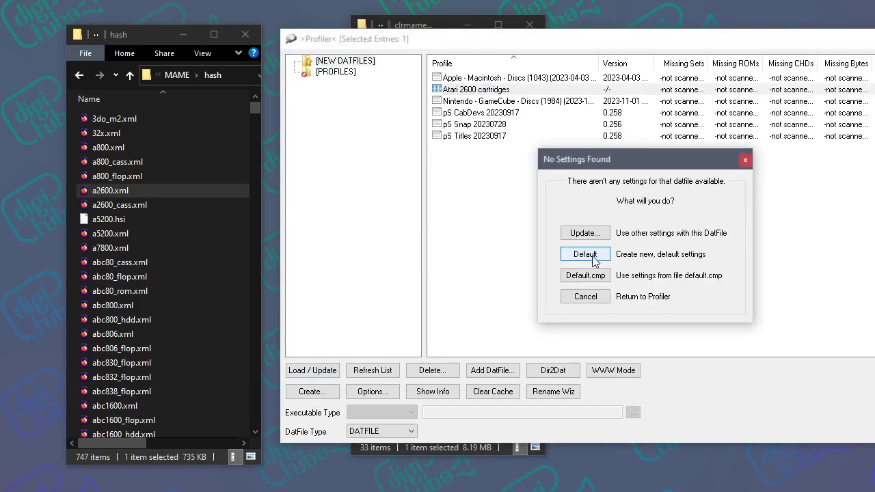
left_click(585, 254)
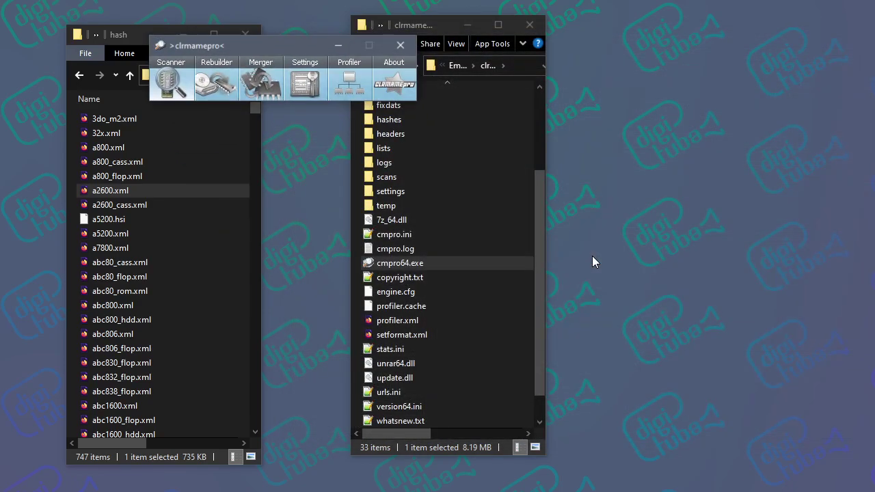
left_click(304, 81)
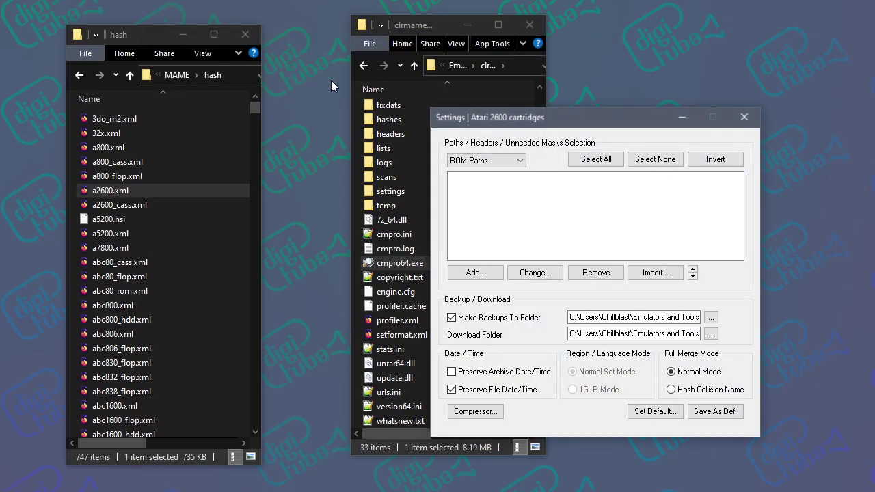
In Explorer, go back to the MAME folder and open the sl software list folder.
left_click(182, 76)
scroll(140, 336, "down", 4)
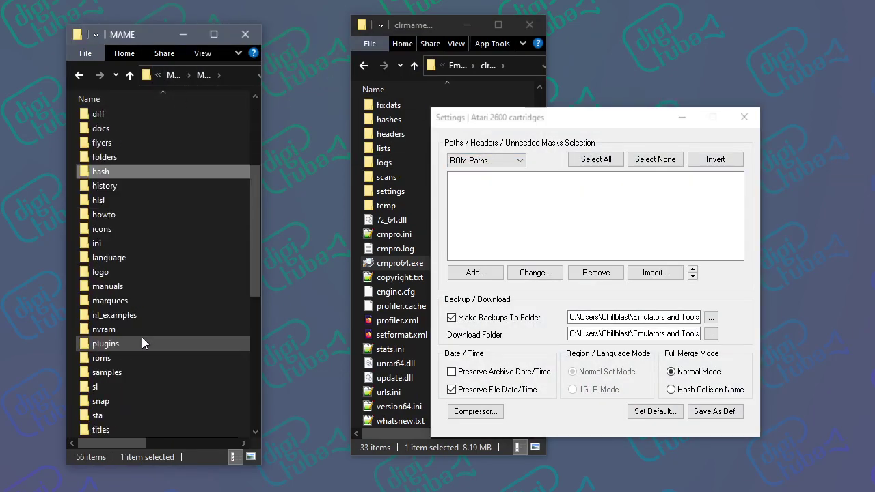
double_click(107, 386)
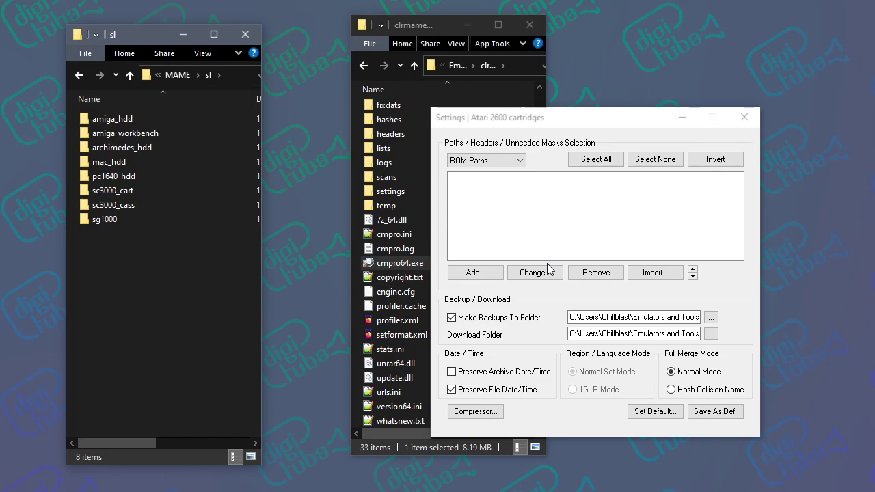
Close the Atari 2600 settings, quit clrmamepro, and return Explorer to the MAME folder.
left_click(744, 117)
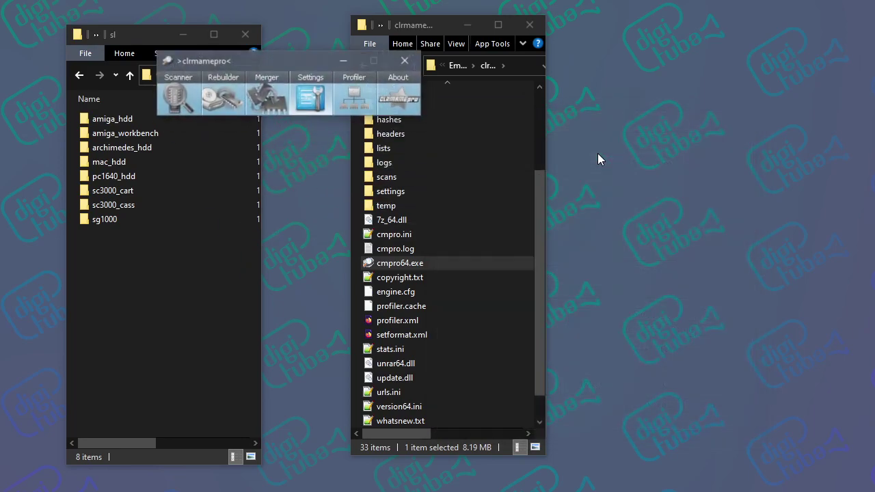
left_click(404, 60)
left_click(175, 74)
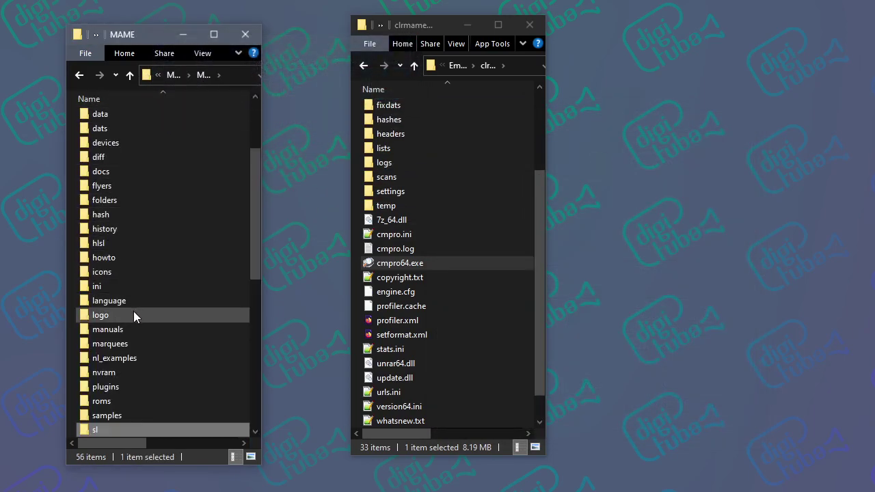
Launch MAME and boot the Quadra 800 from System Software 7.5.5 with BIOS Version 23F2.
scroll(133, 313, "down", 4)
scroll(133, 314, "down", 4)
double_click(121, 273)
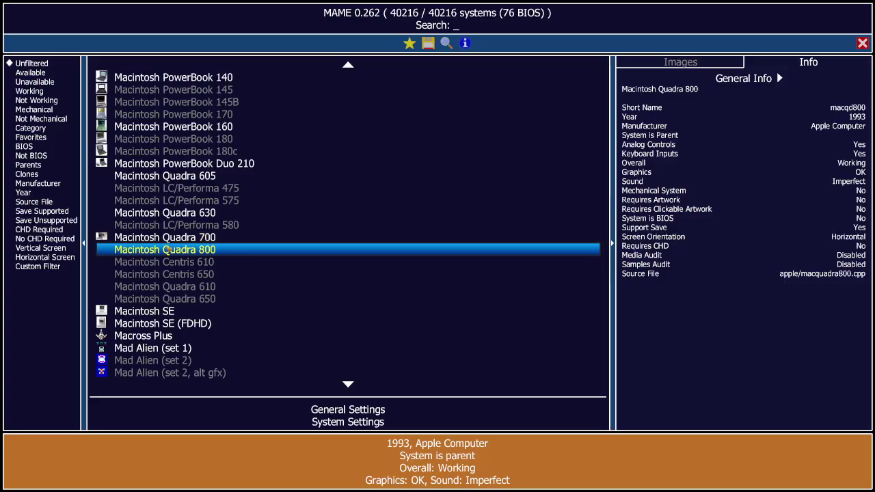
double_click(168, 250)
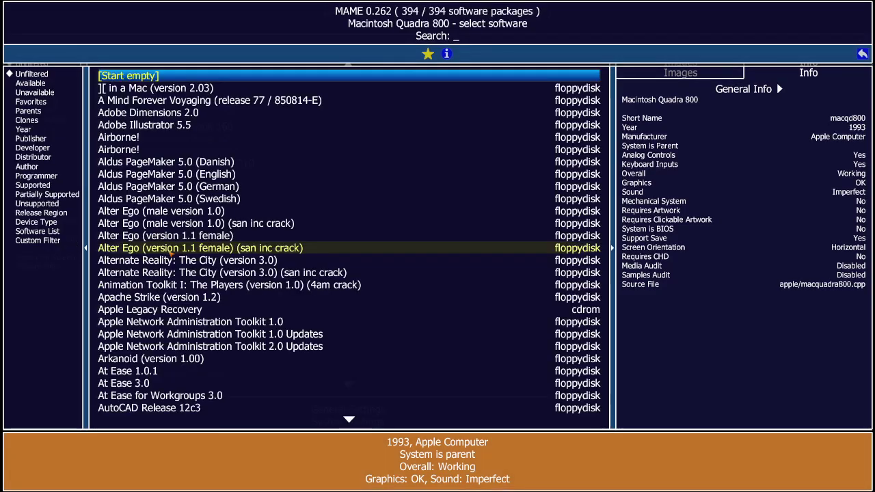
type("system")
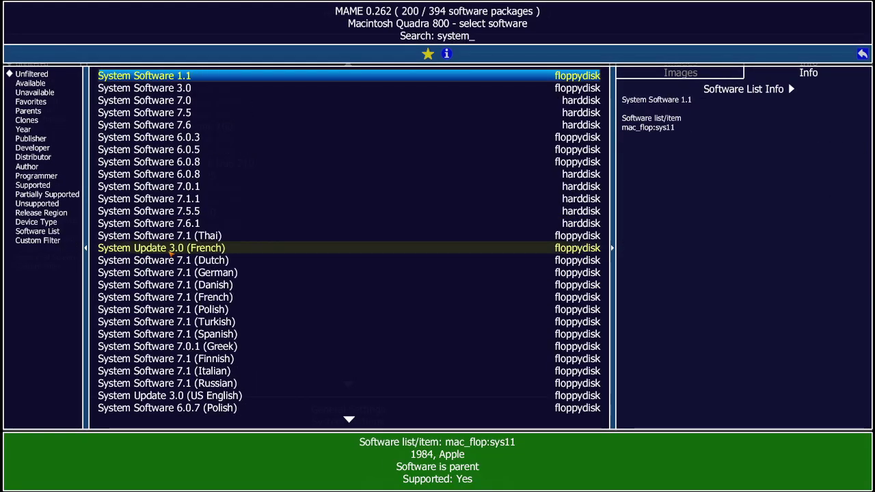
left_click(205, 211)
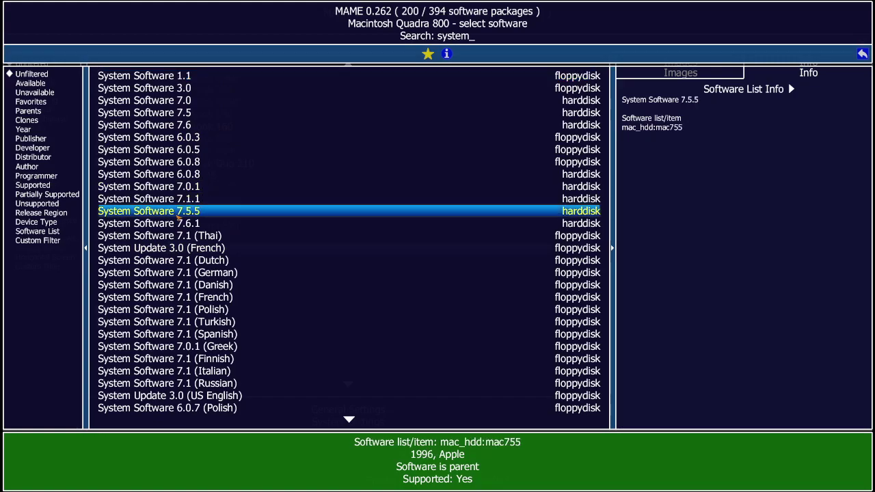
key("Return")
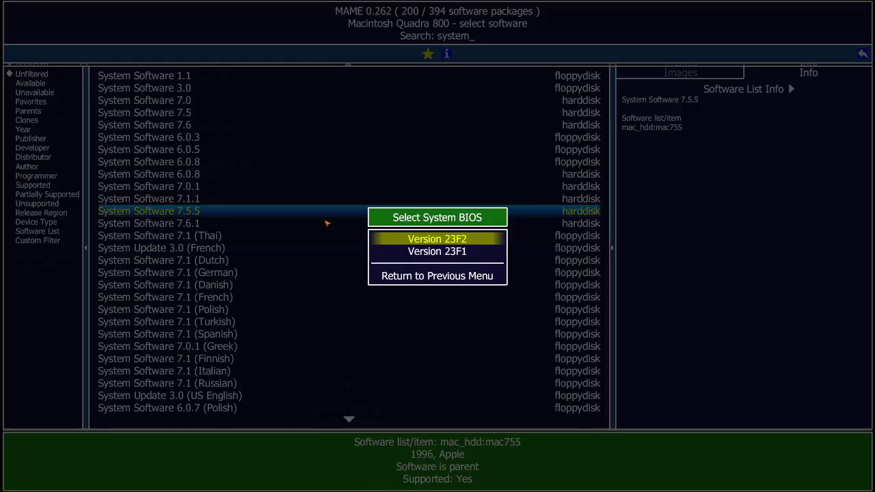
key("Return")
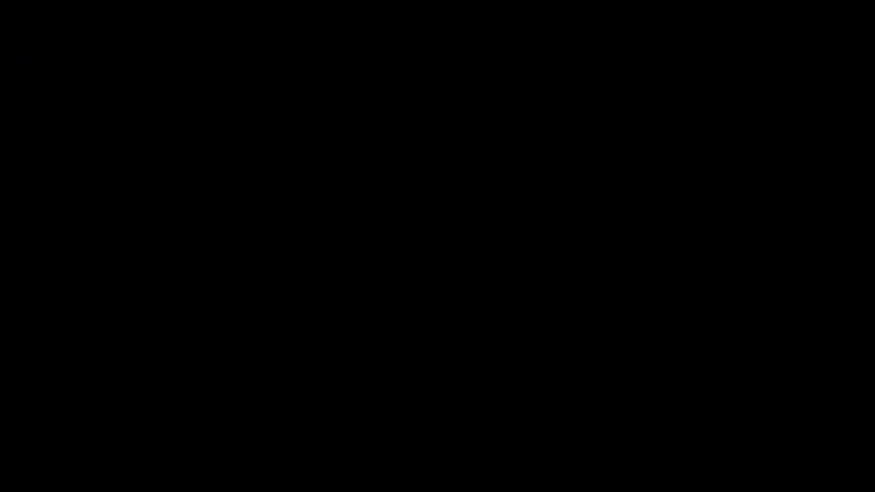
Dismiss MAME's known-problems warning so the Quadra 800 reaches the Mac OS Starting up screen.
key("Return")
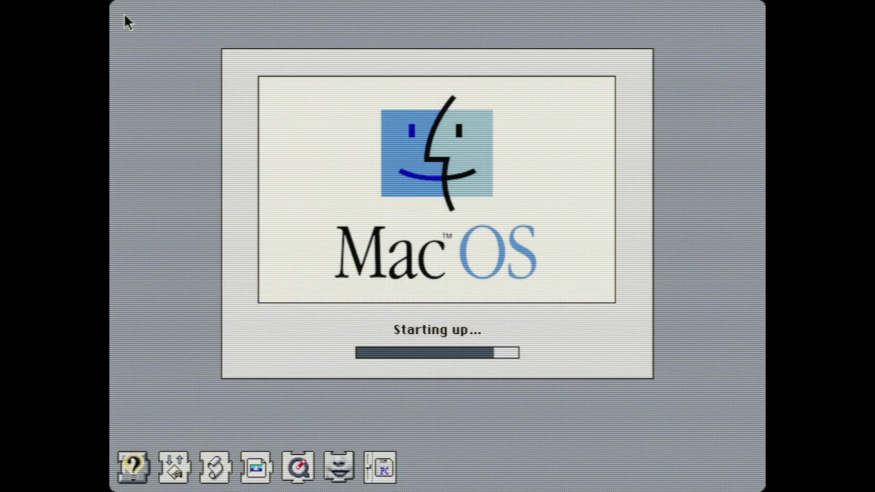
Enable MAME's UI controls with Scroll Lock and choose Select New System from its menu.
key("Scroll_Lock")
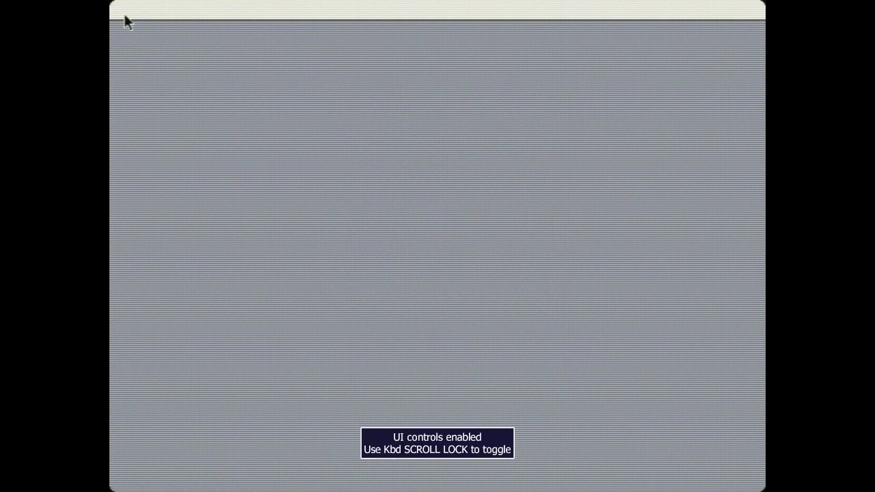
key("Tab")
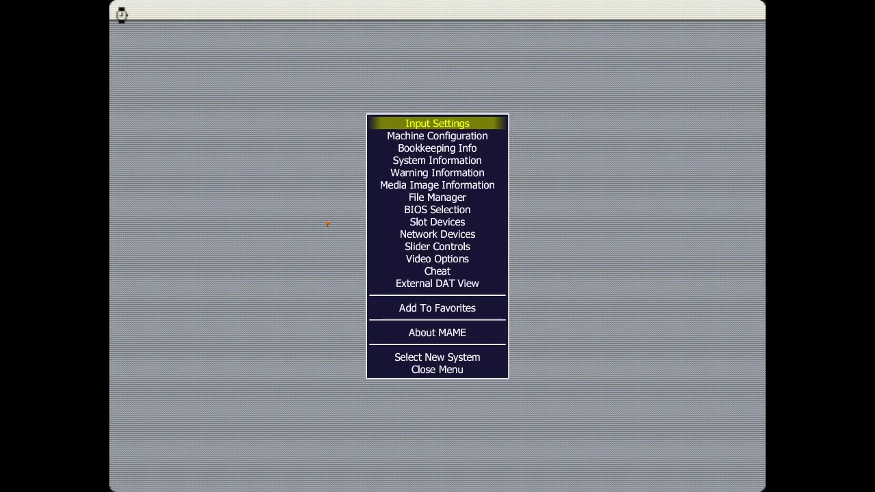
key("Down")
key("Down")
key("Down")
key("Up")
key("Up")
key("Up")
key("Up")
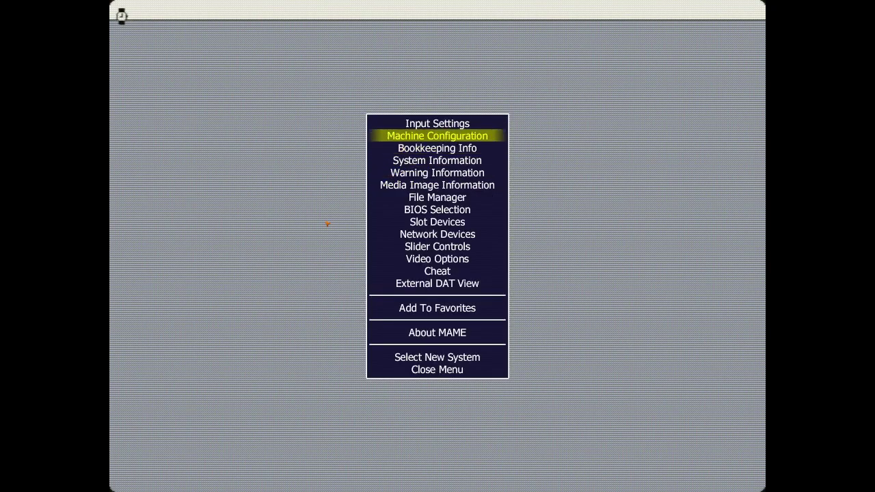
key("Up")
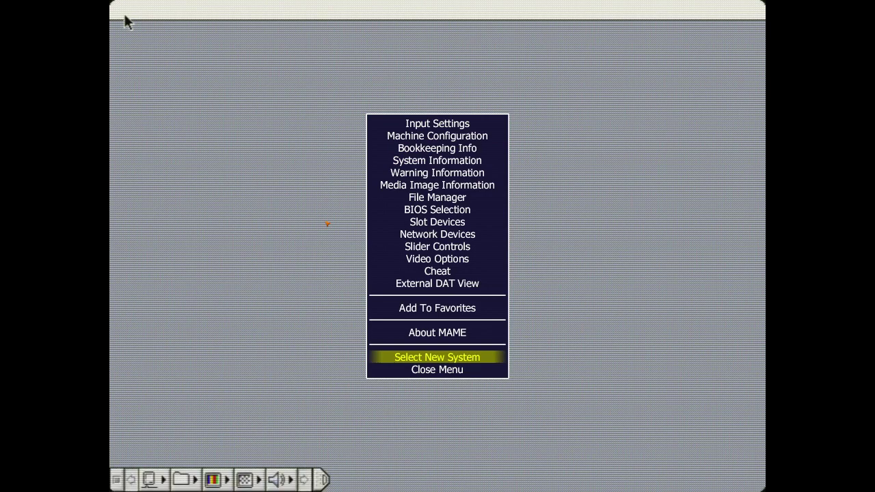
key("Return")
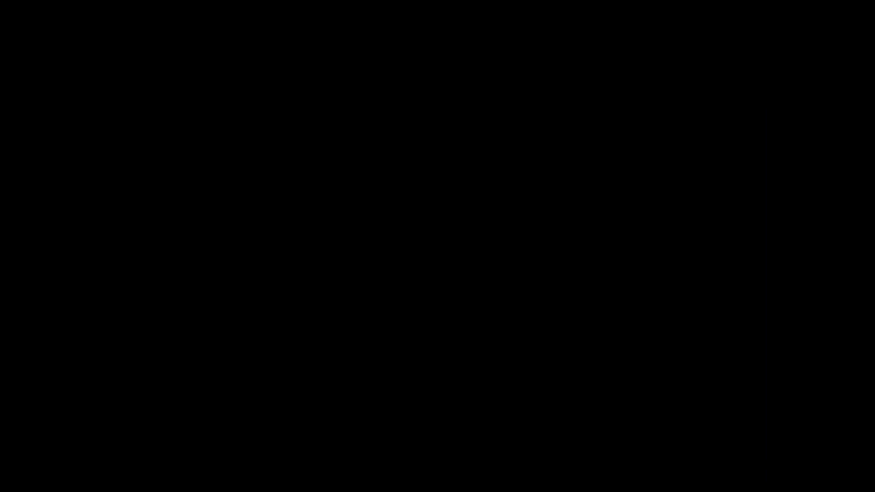